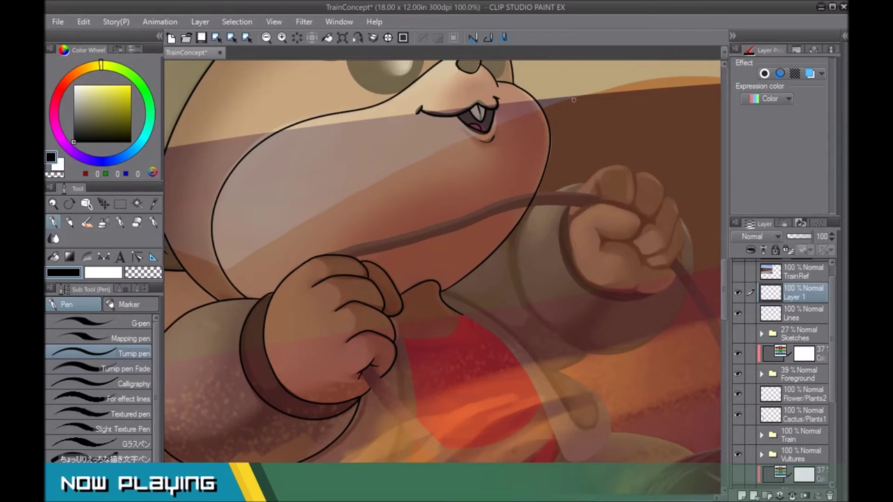
- Try to ink the rope's upper and lower edges freehand between the two fists with the Turnip pen
{"action": "left_click_drag", "start_coordinate": [564, 187], "coordinate": [581, 146]}
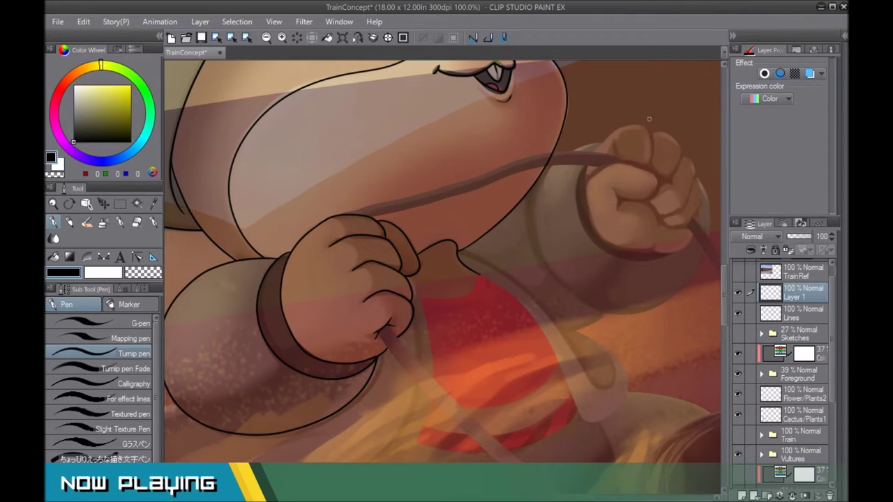
{"action": "left_click_drag", "start_coordinate": [666, 63], "coordinate": [643, 97]}
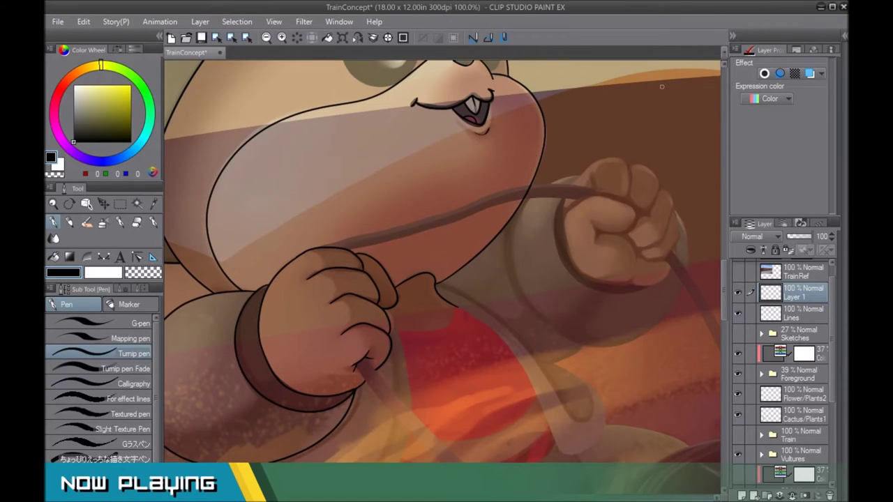
{"action": "left_click_drag", "start_coordinate": [534, 190], "coordinate": [543, 151]}
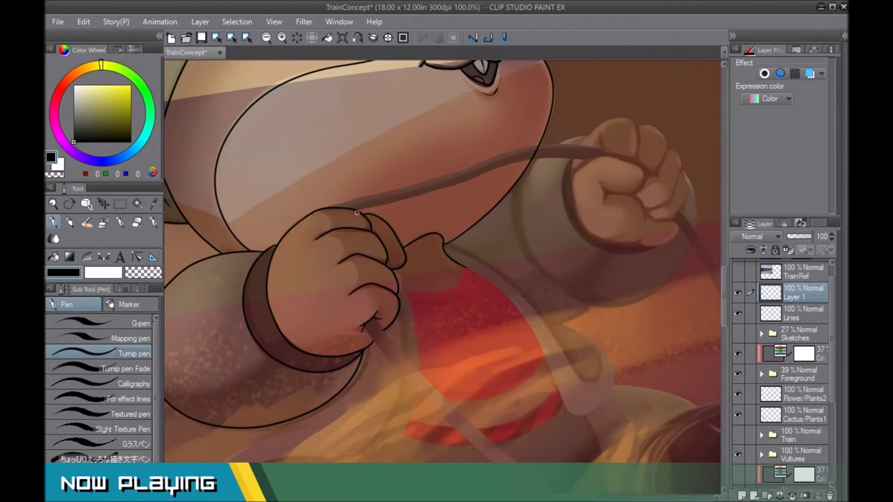
{"action": "mouse_move", "coordinate": [320, 214]}
{"action": "left_mouse_down"}
{"action": "mouse_move", "coordinate": [528, 148]}
{"action": "mouse_move", "coordinate": [635, 155]}
{"action": "left_mouse_up"}
{"action": "mouse_move", "coordinate": [345, 218]}
{"action": "left_mouse_down"}
{"action": "mouse_move", "coordinate": [534, 159]}
{"action": "mouse_move", "coordinate": [634, 149]}
{"action": "left_mouse_up"}
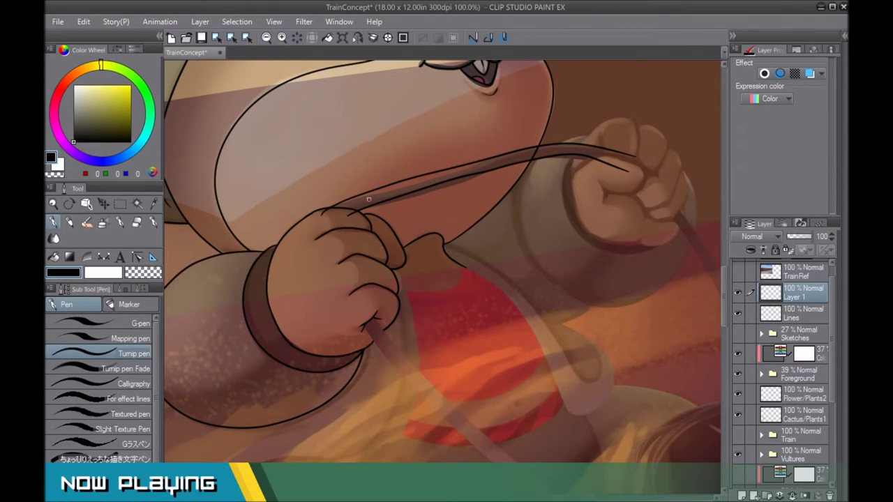
{"action": "key", "text": "ctrl+z"}
{"action": "key", "text": "ctrl+z"}
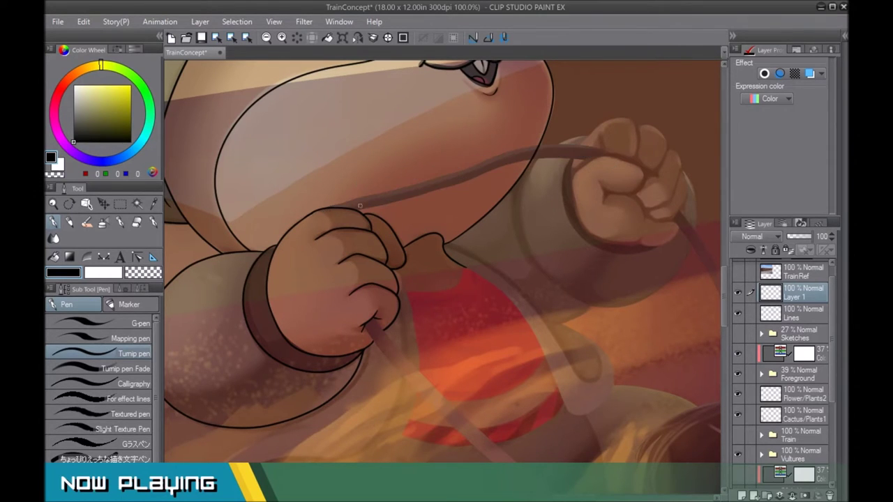
{"action": "mouse_move", "coordinate": [328, 211]}
{"action": "left_mouse_down"}
{"action": "mouse_move", "coordinate": [522, 146]}
{"action": "mouse_move", "coordinate": [634, 150]}
{"action": "left_mouse_up"}
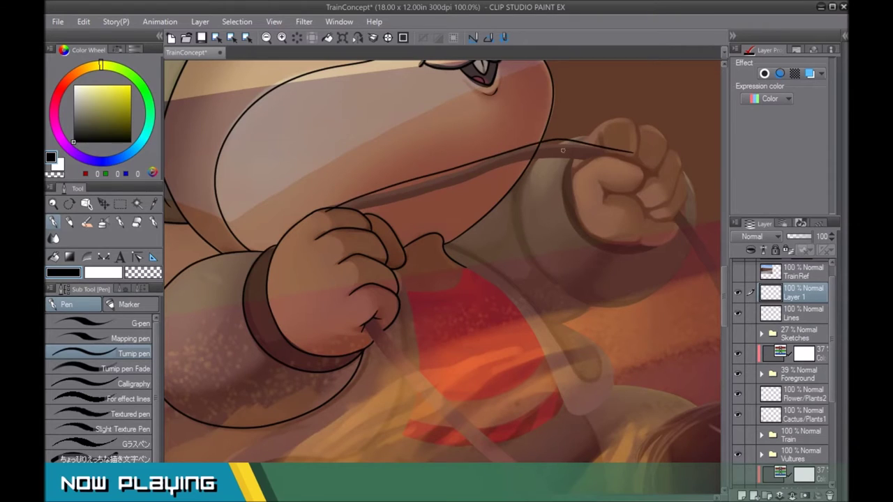
{"action": "mouse_move", "coordinate": [345, 215]}
{"action": "left_mouse_down"}
{"action": "mouse_move", "coordinate": [525, 154]}
{"action": "mouse_move", "coordinate": [584, 146]}
{"action": "mouse_move", "coordinate": [642, 162]}
{"action": "left_mouse_up"}
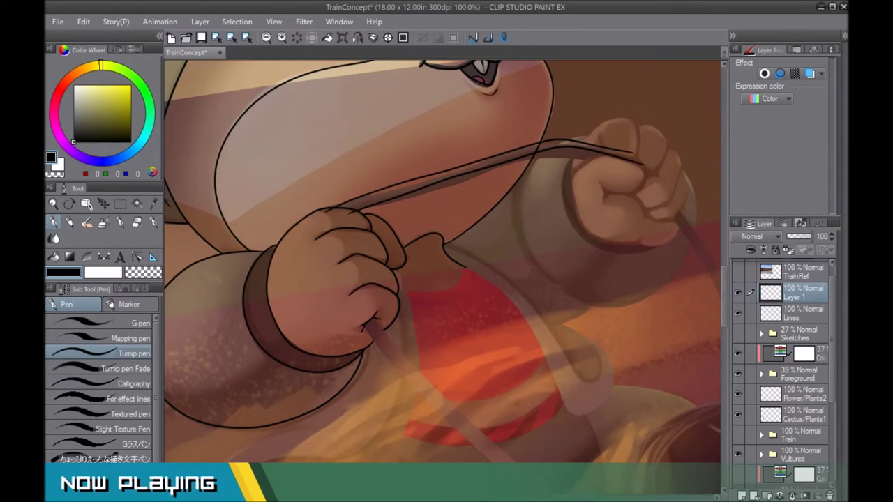
{"action": "key", "text": "ctrl+z"}
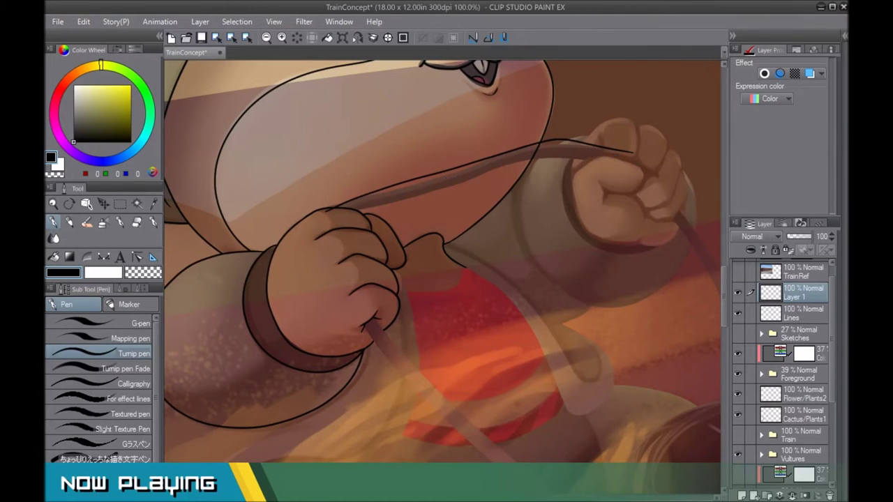
{"action": "key", "text": "ctrl+z"}
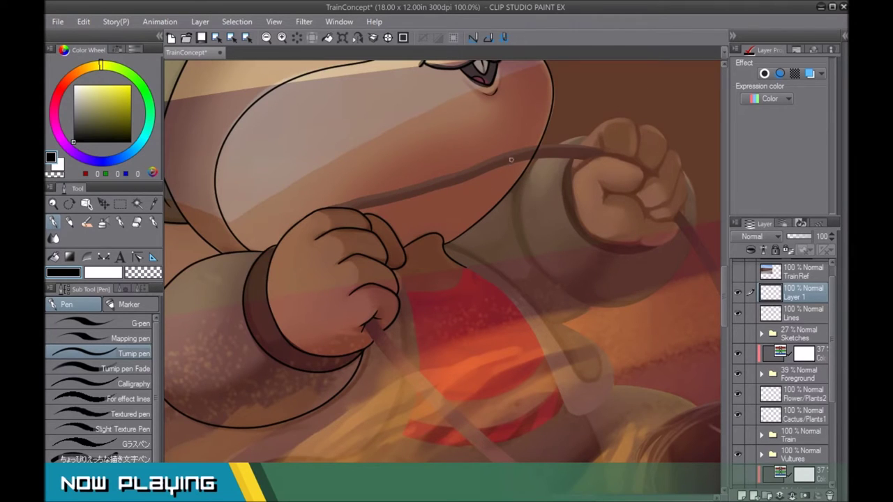
- Add a border effect to Layer 1 with a black edge color and an edge thickness of 2.0
{"action": "left_click", "coordinate": [765, 74]}
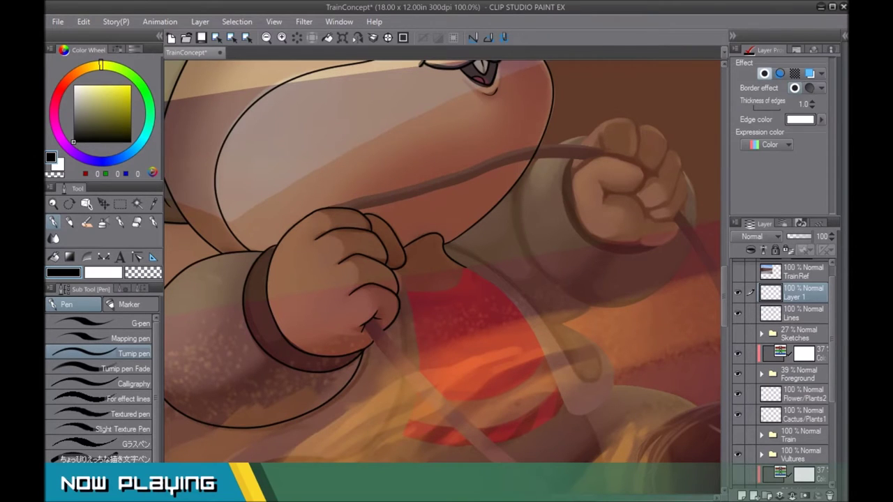
{"action": "key", "text": "x"}
{"action": "key", "text": "x"}
{"action": "key", "text": "x"}
{"action": "key", "text": "x"}
- Set up the Fill-in mono pen marker with white as the drawing color and test it with a zigzag stroke
{"action": "left_click", "coordinate": [129, 304]}
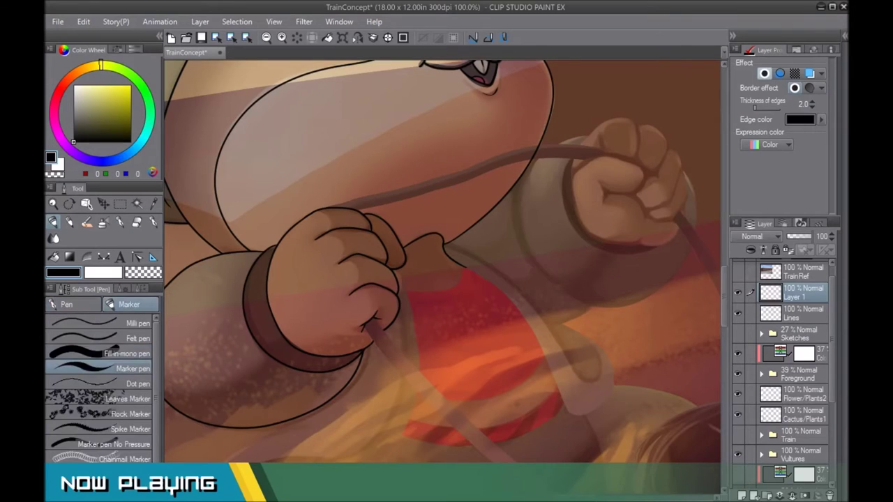
{"action": "left_click", "coordinate": [126, 353]}
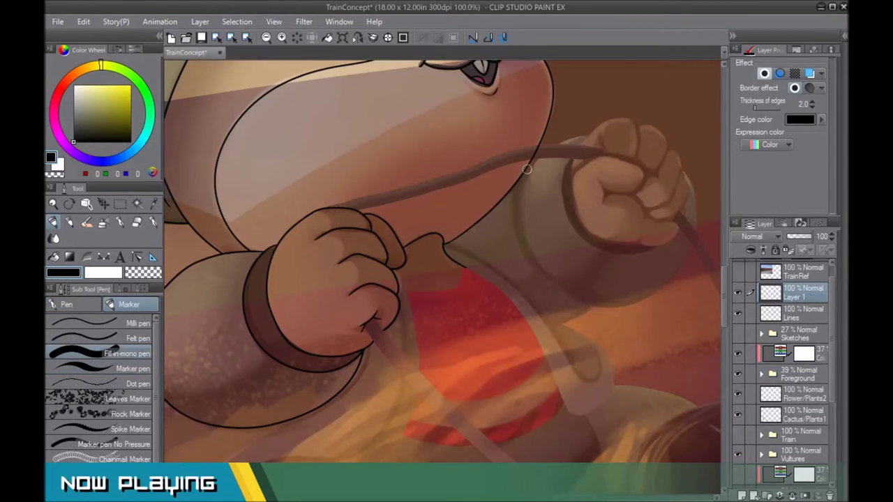
{"action": "key", "text": "x"}
{"action": "mouse_move", "coordinate": [498, 143]}
{"action": "left_mouse_down"}
{"action": "mouse_move", "coordinate": [488, 192]}
{"action": "mouse_move", "coordinate": [526, 190]}
{"action": "mouse_move", "coordinate": [584, 216]}
{"action": "mouse_move", "coordinate": [611, 381]}
{"action": "left_mouse_up"}
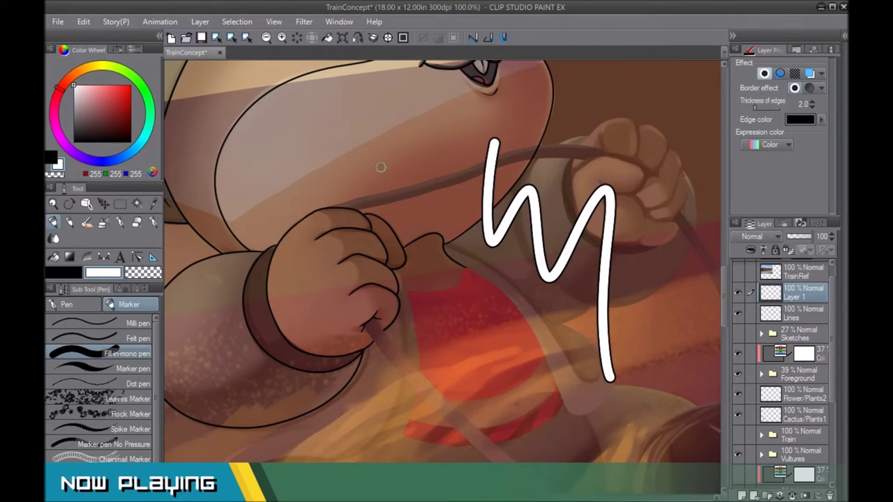
{"action": "key", "text": "ctrl+z"}
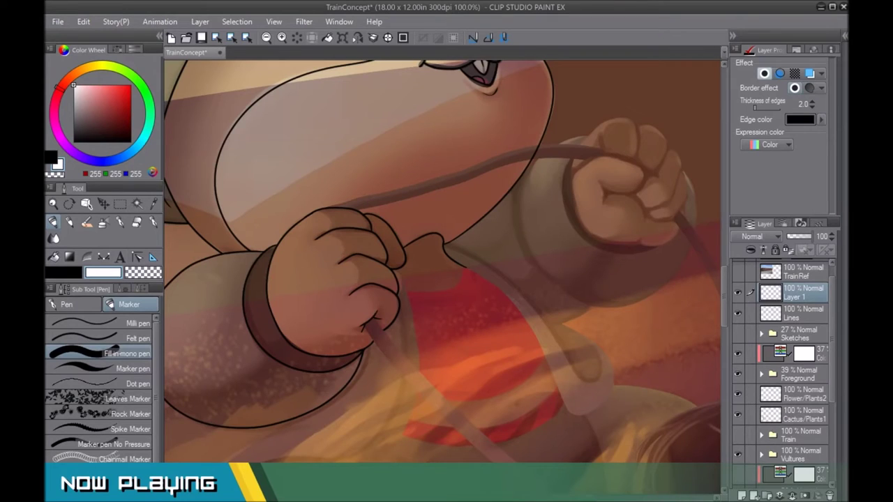
- Draw the rope as one curved white stroke from the near fist to the far fist, redoing it until the curve fits
{"action": "mouse_move", "coordinate": [323, 215]}
{"action": "left_mouse_down"}
{"action": "mouse_move", "coordinate": [502, 159]}
{"action": "mouse_move", "coordinate": [570, 147]}
{"action": "mouse_move", "coordinate": [627, 149]}
{"action": "left_mouse_up"}
{"action": "key", "text": "ctrl+z"}
{"action": "mouse_move", "coordinate": [329, 217]}
{"action": "left_mouse_down"}
{"action": "mouse_move", "coordinate": [578, 150]}
{"action": "mouse_move", "coordinate": [618, 186]}
{"action": "left_mouse_up"}
{"action": "key", "text": "ctrl+z"}
{"action": "mouse_move", "coordinate": [325, 214]}
{"action": "left_mouse_down"}
{"action": "mouse_move", "coordinate": [577, 148]}
{"action": "mouse_move", "coordinate": [641, 163]}
{"action": "left_mouse_up"}
{"action": "key", "text": "ctrl+z"}
{"action": "left_click_drag", "start_coordinate": [323, 213], "coordinate": [630, 165]}
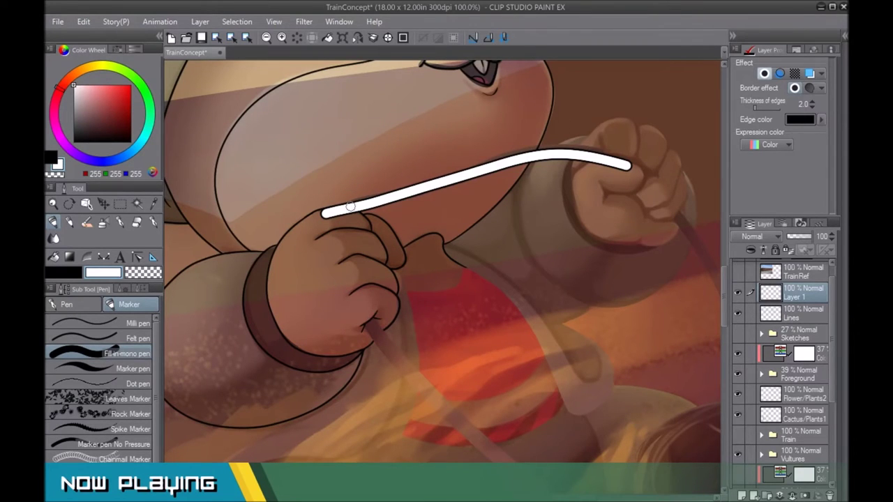
{"action": "key", "text": "ctrl+z"}
{"action": "mouse_move", "coordinate": [326, 217]}
{"action": "left_mouse_down"}
{"action": "mouse_move", "coordinate": [562, 151]}
{"action": "mouse_move", "coordinate": [630, 164]}
{"action": "left_mouse_up"}
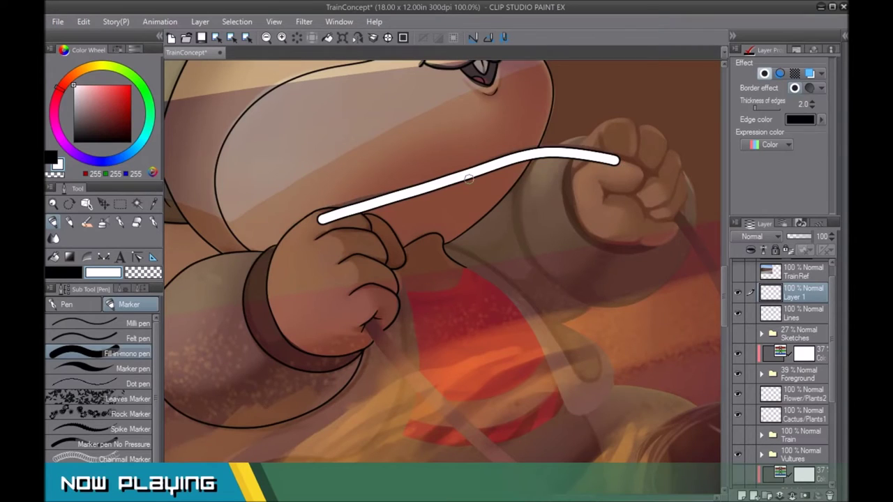
{"action": "key", "text": "ctrl+z"}
{"action": "mouse_move", "coordinate": [328, 217]}
{"action": "left_mouse_down"}
{"action": "mouse_move", "coordinate": [496, 170]}
{"action": "mouse_move", "coordinate": [634, 152]}
{"action": "mouse_move", "coordinate": [329, 216]}
{"action": "mouse_move", "coordinate": [577, 148]}
{"action": "mouse_move", "coordinate": [636, 162]}
{"action": "left_mouse_up"}
{"action": "key", "text": "ctrl+z"}
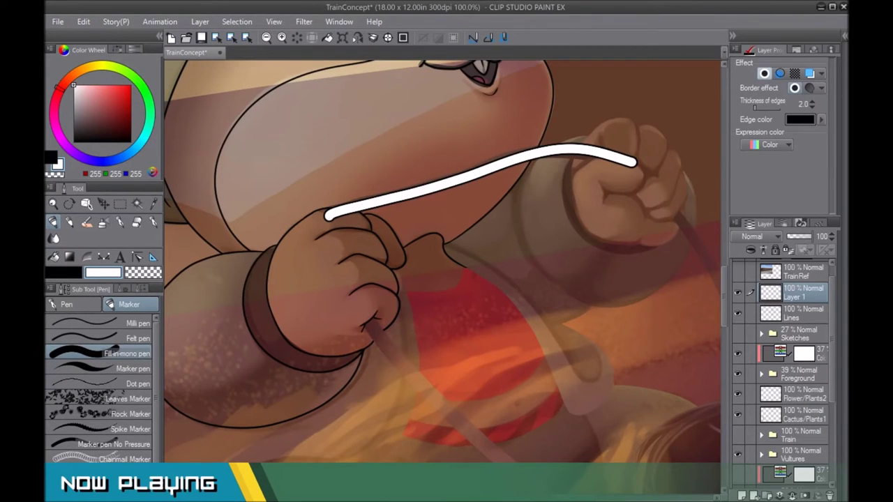
- Rasterize the bordered rope stroke on Layer 1 and set the layer's blending mode to Multiply
{"action": "left_click", "coordinate": [764, 73]}
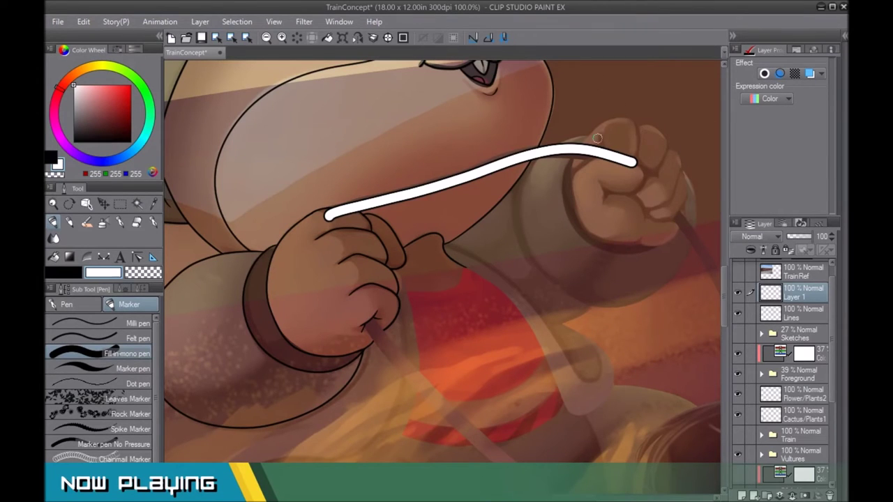
{"action": "key", "text": "e"}
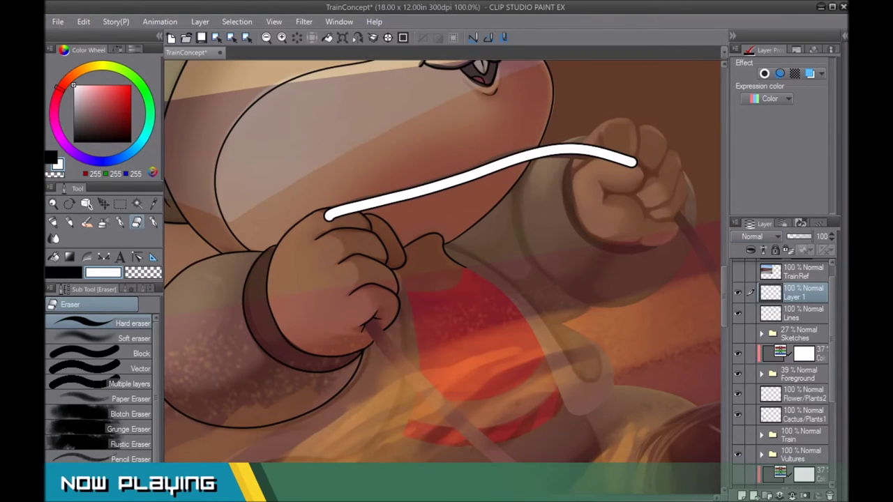
{"action": "left_click", "coordinate": [757, 271]}
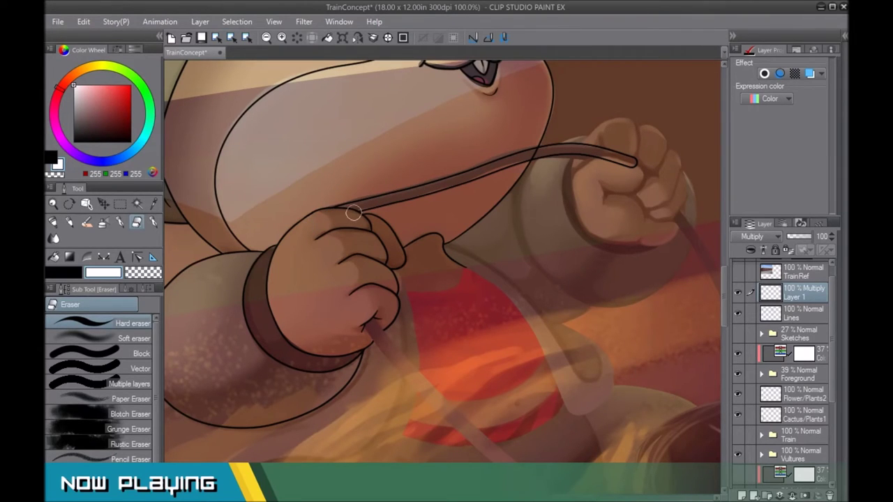
- Try to erase the surplus ends of the rope over the fists
{"action": "mouse_move", "coordinate": [600, 157]}
{"action": "left_mouse_down"}
{"action": "mouse_move", "coordinate": [607, 149]}
{"action": "mouse_move", "coordinate": [649, 157]}
{"action": "left_mouse_up"}
{"action": "key", "text": "ctrl+z"}
{"action": "key", "text": "ctrl+z"}
- Try to paint red (205, 16, 16) over the rope with Layer 1's transparent pixels locked
{"action": "left_click", "coordinate": [126, 96]}
{"action": "key", "text": "p"}
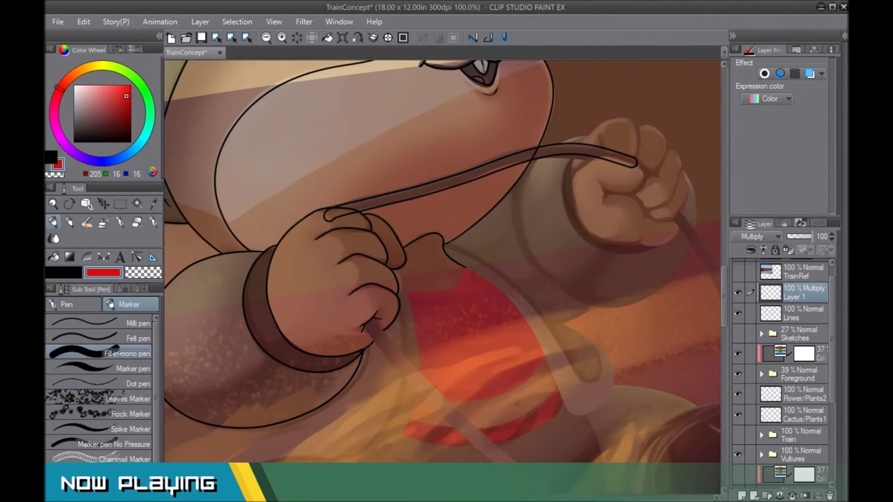
{"action": "left_click", "coordinate": [789, 249]}
{"action": "left_click_drag", "start_coordinate": [364, 208], "coordinate": [545, 143]}
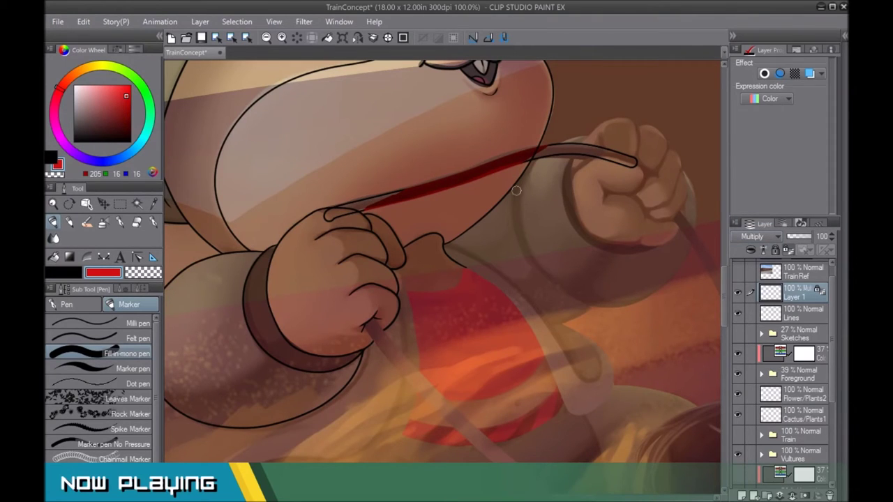
{"action": "key", "text": "ctrl+z"}
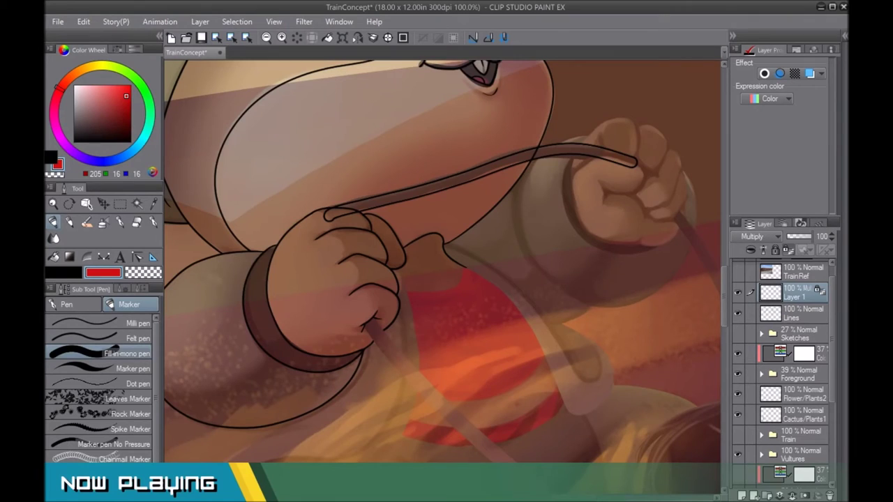
- Make the rope's white fill on Layer 1 transparent in Normal blending mode and paint its outline red
{"action": "left_click", "coordinate": [756, 249]}
{"action": "mouse_move", "coordinate": [426, 196]}
{"action": "left_mouse_down"}
{"action": "mouse_move", "coordinate": [510, 166]}
{"action": "mouse_move", "coordinate": [354, 217]}
{"action": "mouse_move", "coordinate": [552, 158]}
{"action": "mouse_move", "coordinate": [503, 167]}
{"action": "mouse_move", "coordinate": [632, 157]}
{"action": "mouse_move", "coordinate": [593, 146]}
{"action": "mouse_move", "coordinate": [530, 146]}
{"action": "mouse_move", "coordinate": [324, 212]}
{"action": "left_mouse_up"}
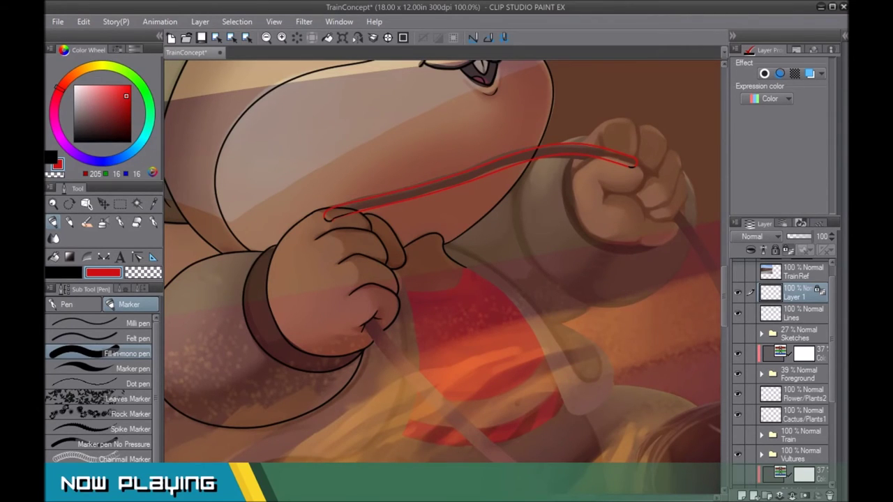
- Erase the end of the rope outline that overlaps the near fist on Layer 1
{"action": "key", "text": "alt+["}
{"action": "key", "text": "e"}
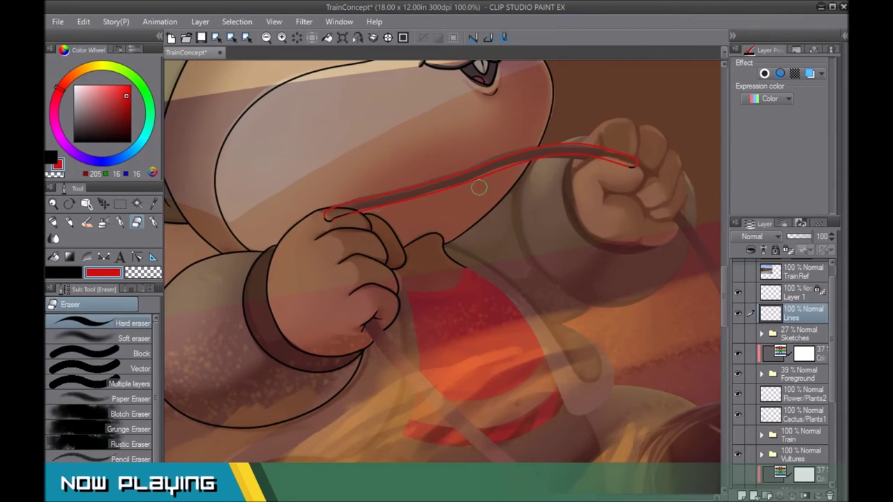
{"action": "key", "text": "alt+bracketright"}
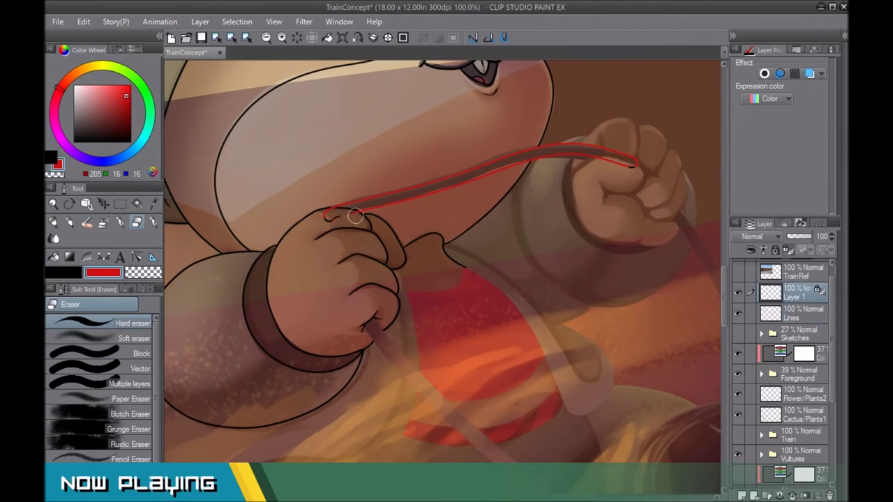
{"action": "mouse_move", "coordinate": [351, 214]}
{"action": "left_mouse_down"}
{"action": "mouse_move", "coordinate": [326, 222]}
{"action": "mouse_move", "coordinate": [327, 212]}
{"action": "mouse_move", "coordinate": [360, 199]}
{"action": "left_mouse_up"}
- Recolor the red rope outline black along both edges with the Fill-in mono pen
{"action": "key", "text": "x"}
{"action": "key", "text": "p"}
{"action": "left_click_drag", "start_coordinate": [351, 200], "coordinate": [573, 143]}
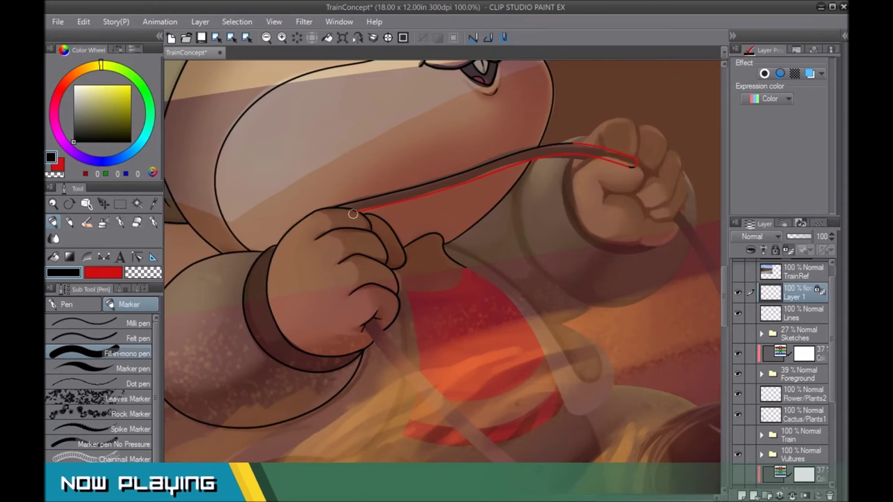
{"action": "mouse_move", "coordinate": [353, 213]}
{"action": "left_mouse_down"}
{"action": "mouse_move", "coordinate": [557, 154]}
{"action": "mouse_move", "coordinate": [608, 151]}
{"action": "left_mouse_up"}
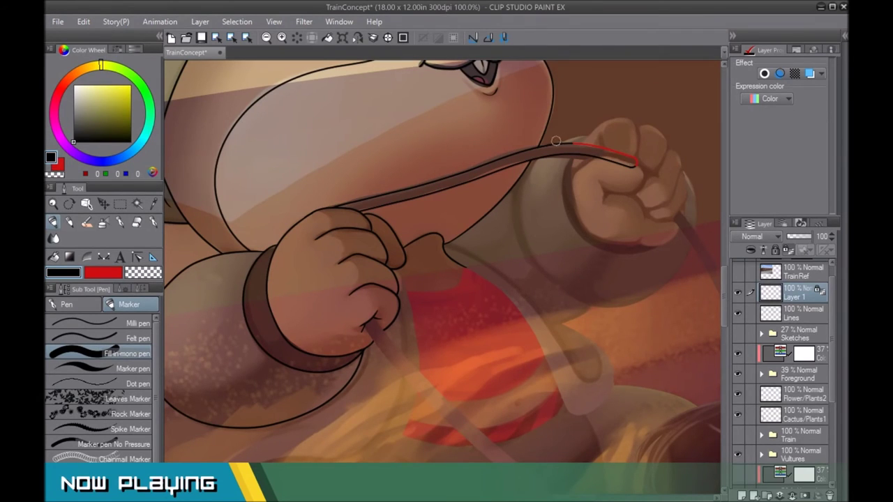
{"action": "mouse_move", "coordinate": [556, 141]}
{"action": "left_mouse_down"}
{"action": "mouse_move", "coordinate": [605, 148]}
{"action": "mouse_move", "coordinate": [597, 159]}
{"action": "mouse_move", "coordinate": [613, 148]}
{"action": "mouse_move", "coordinate": [637, 158]}
{"action": "left_mouse_up"}
- Erase the rope end over the far fist's fingers and close the outline there with the Turnip pen
{"action": "key", "text": "e"}
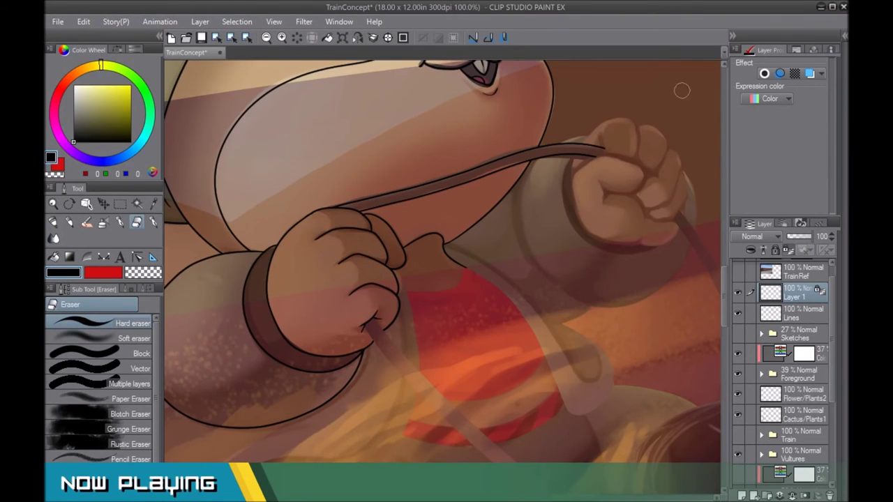
{"action": "key", "text": "p"}
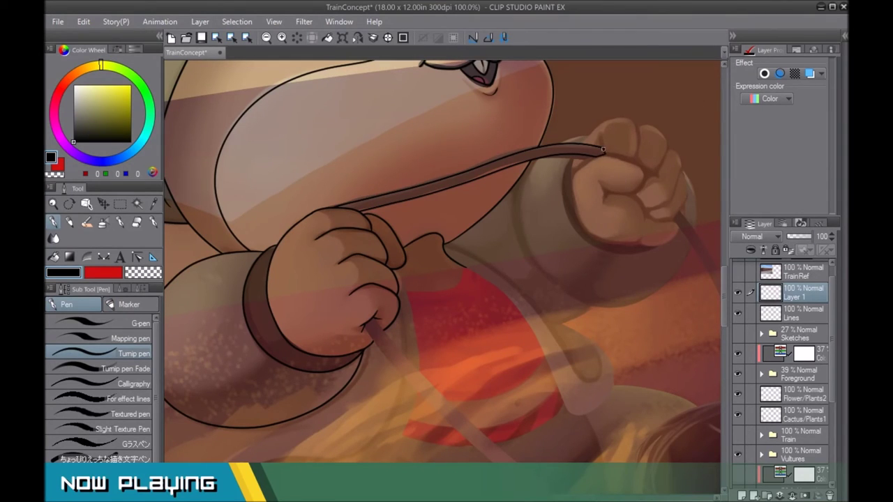
{"action": "key", "text": "e"}
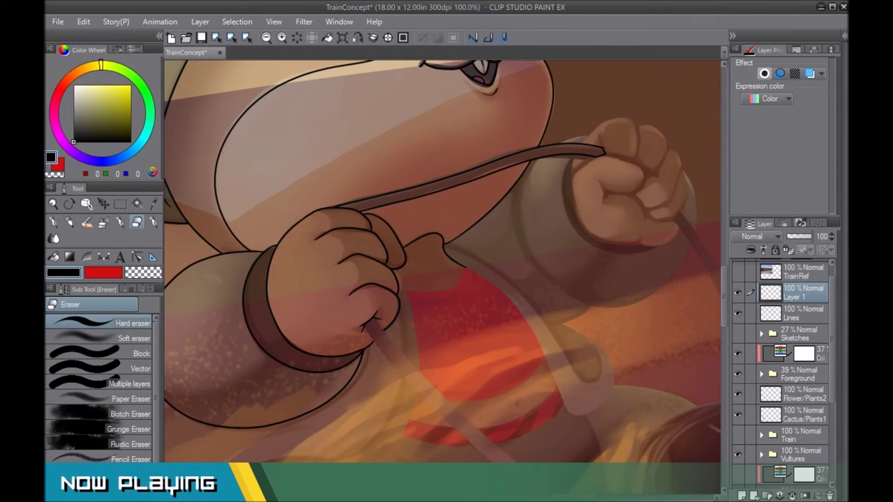
- Try a border effect on Layer 1's finished rope outline
{"action": "left_click", "coordinate": [765, 74]}
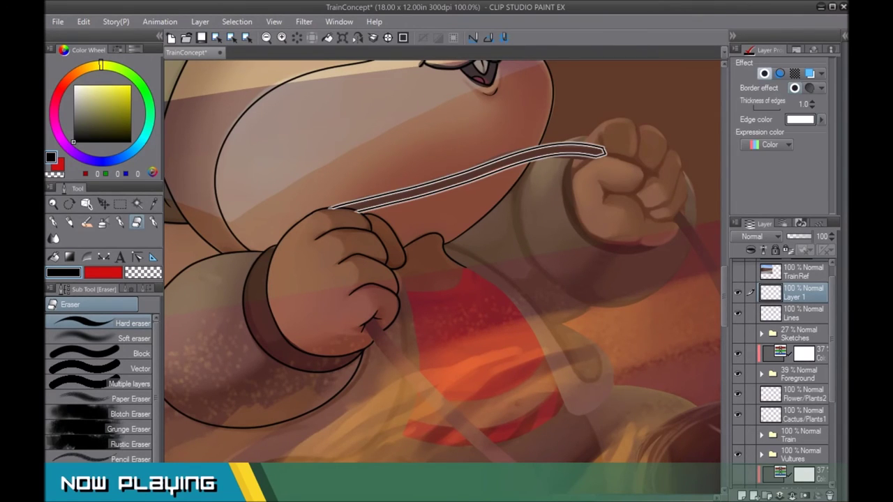
{"action": "left_click", "coordinate": [765, 73]}
{"action": "left_click_drag", "start_coordinate": [507, 247], "coordinate": [512, 218]}
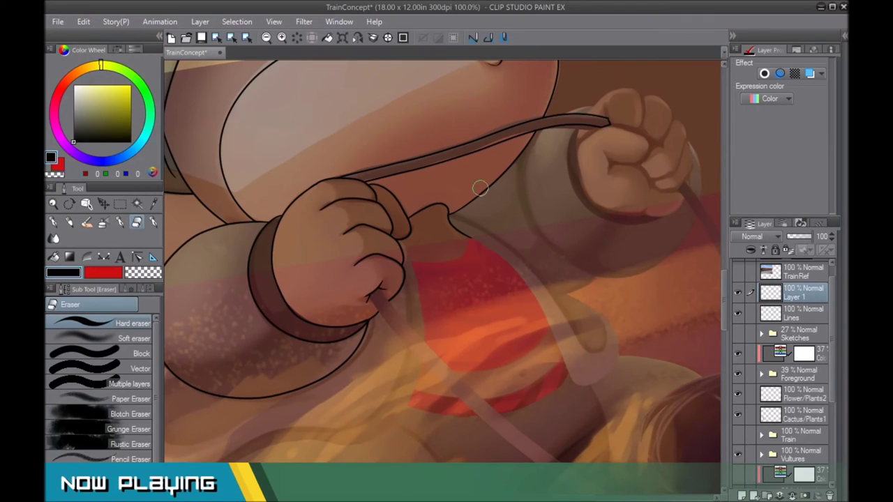
{"action": "left_click_drag", "start_coordinate": [590, 170], "coordinate": [531, 242]}
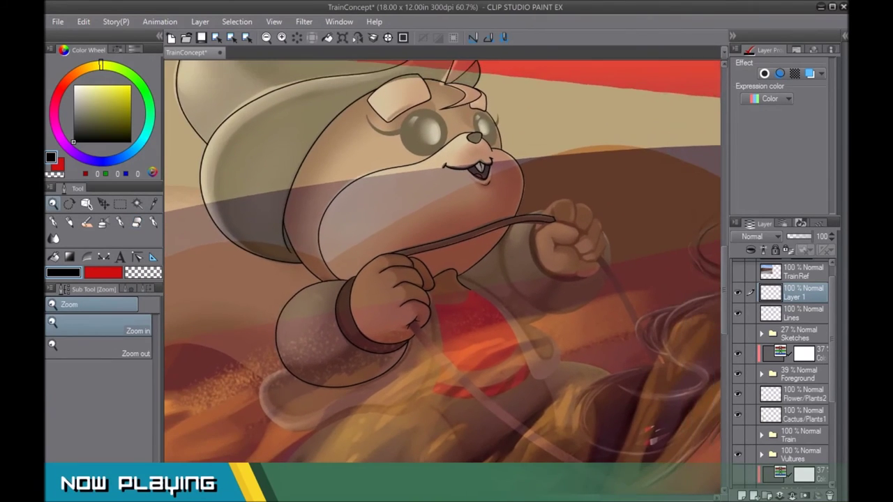
{"action": "key", "text": "p"}
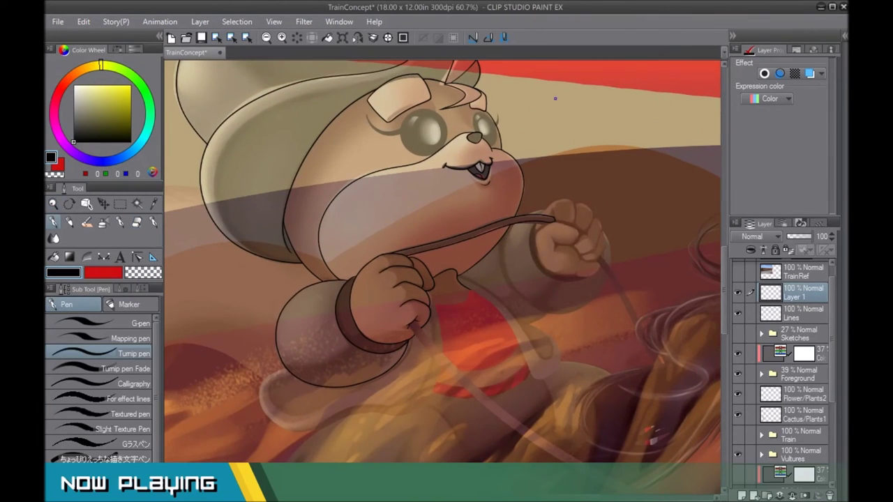
- Add a new layer above Layer 1 and give it a border effect with a black edge color
{"action": "left_click", "coordinate": [97, 323]}
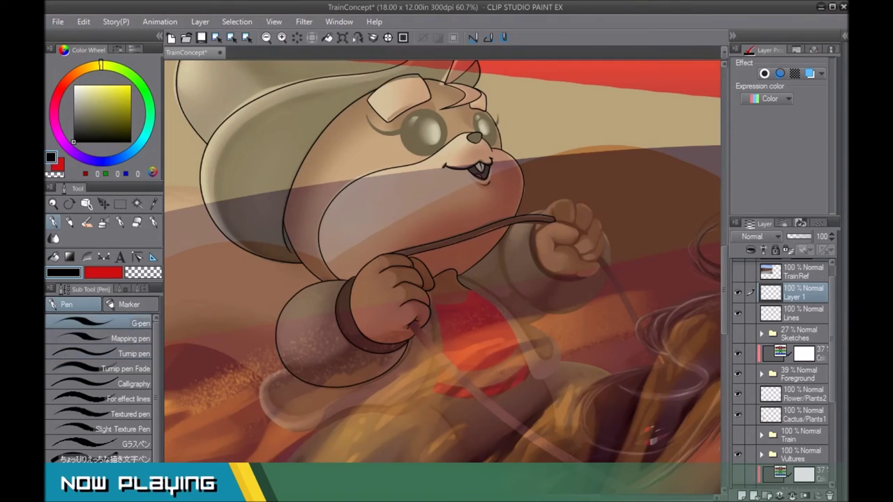
{"action": "key", "text": "ctrl+shift+n"}
{"action": "left_click_drag", "start_coordinate": [656, 127], "coordinate": [585, 153]}
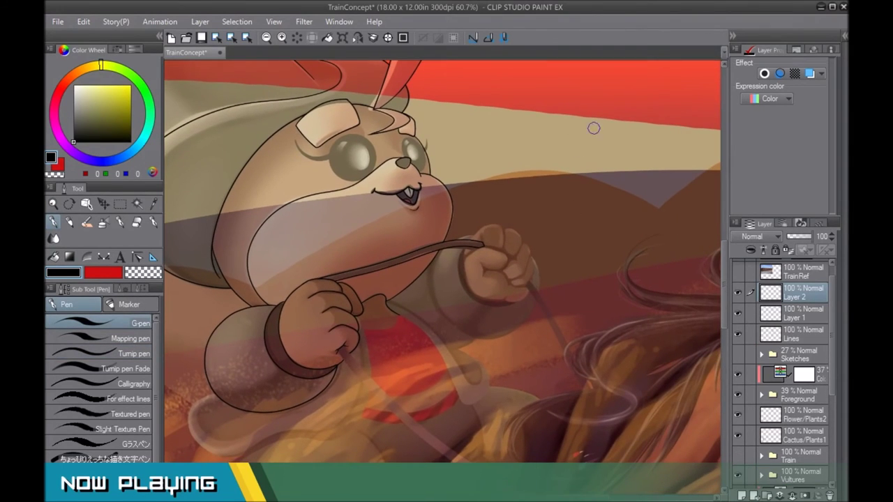
{"action": "left_click_drag", "start_coordinate": [74, 115], "coordinate": [73, 85]}
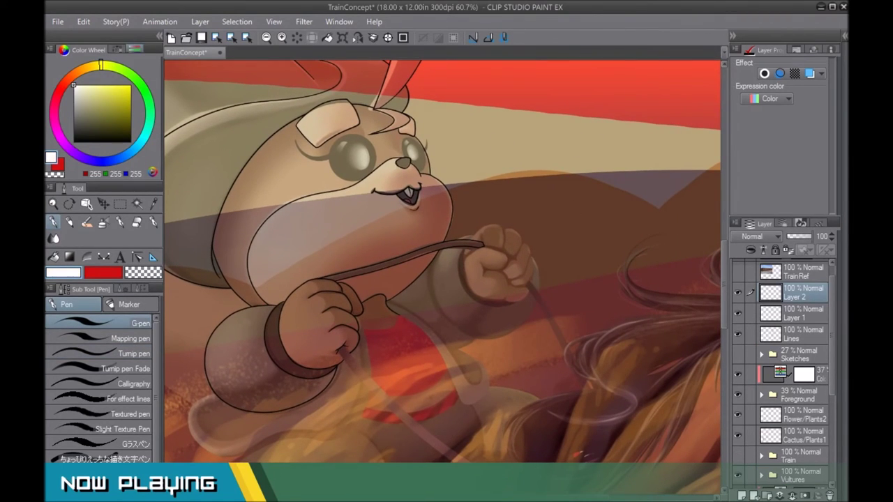
{"action": "left_click", "coordinate": [764, 73]}
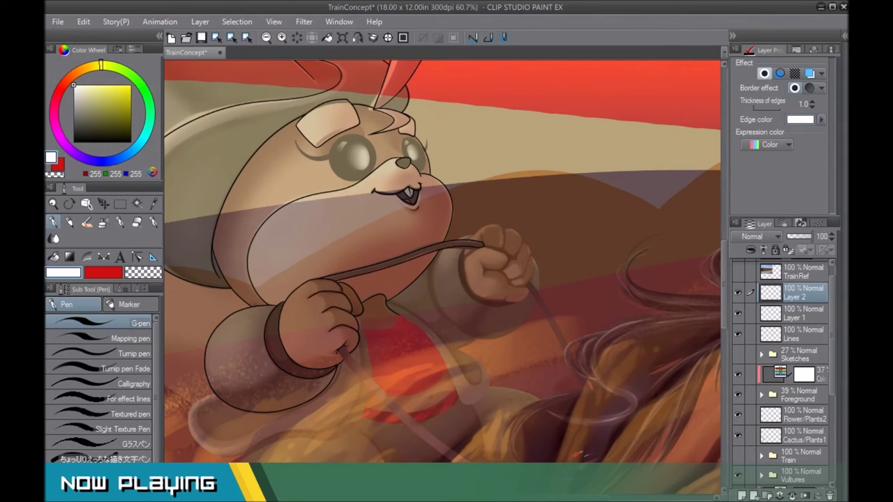
{"action": "left_click", "coordinate": [73, 142]}
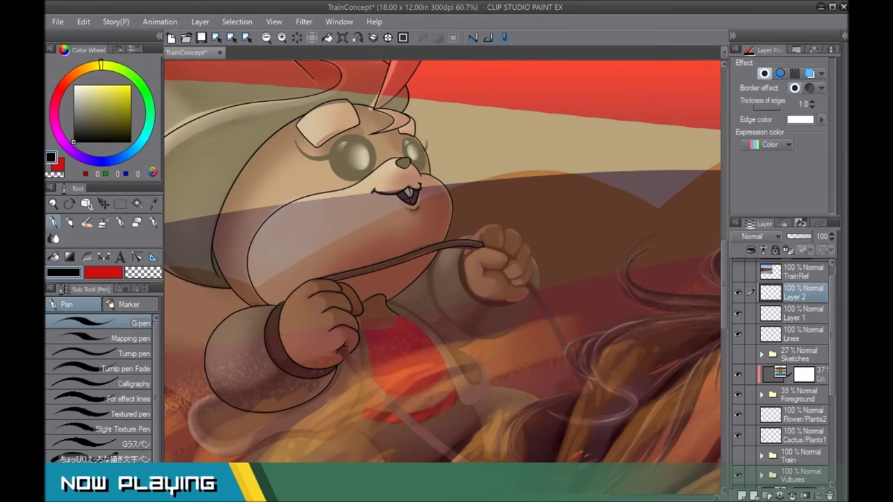
{"action": "left_click", "coordinate": [800, 120]}
- Draw a tapered white S-shaped curve with the G-pen in the empty sky beside the character on Layer 2
{"action": "key", "text": "x"}
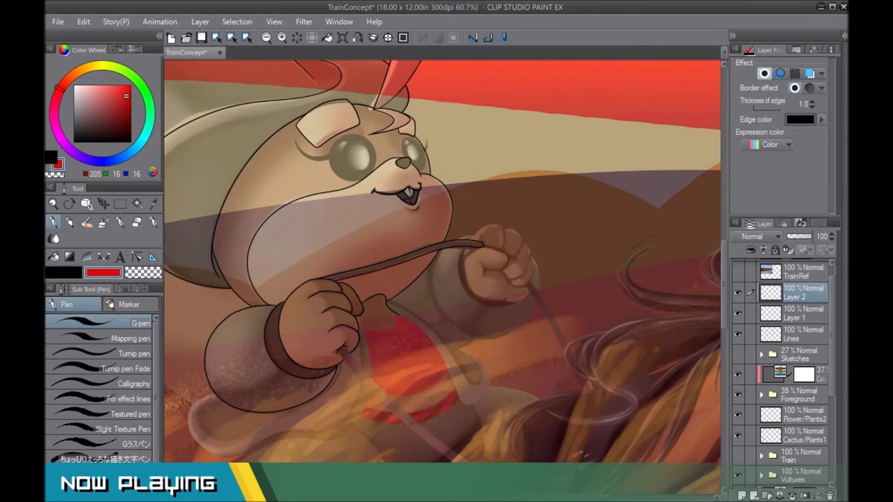
{"action": "left_click", "coordinate": [73, 85]}
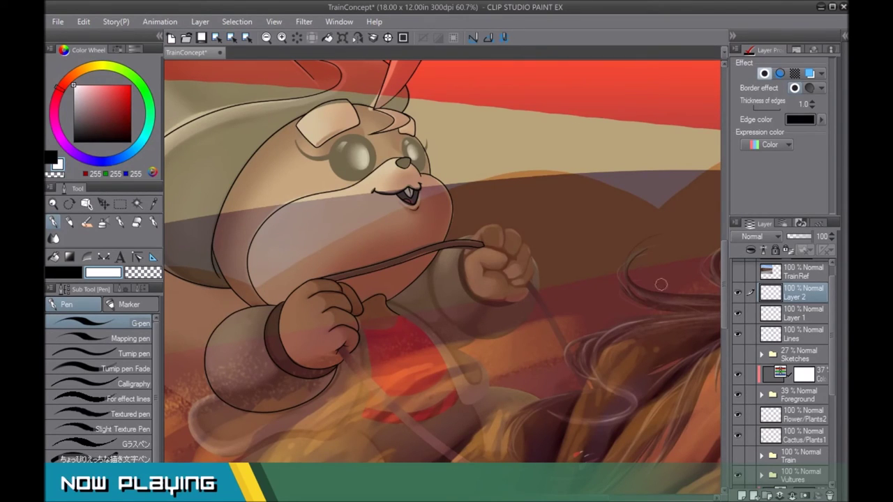
{"action": "mouse_move", "coordinate": [661, 284]}
{"action": "left_mouse_down"}
{"action": "mouse_move", "coordinate": [658, 189]}
{"action": "mouse_move", "coordinate": [523, 213]}
{"action": "left_mouse_up"}
{"action": "key", "text": "ctrl+z"}
{"action": "mouse_move", "coordinate": [480, 178]}
{"action": "left_mouse_down"}
{"action": "mouse_move", "coordinate": [519, 162]}
{"action": "mouse_move", "coordinate": [591, 175]}
{"action": "left_mouse_up"}
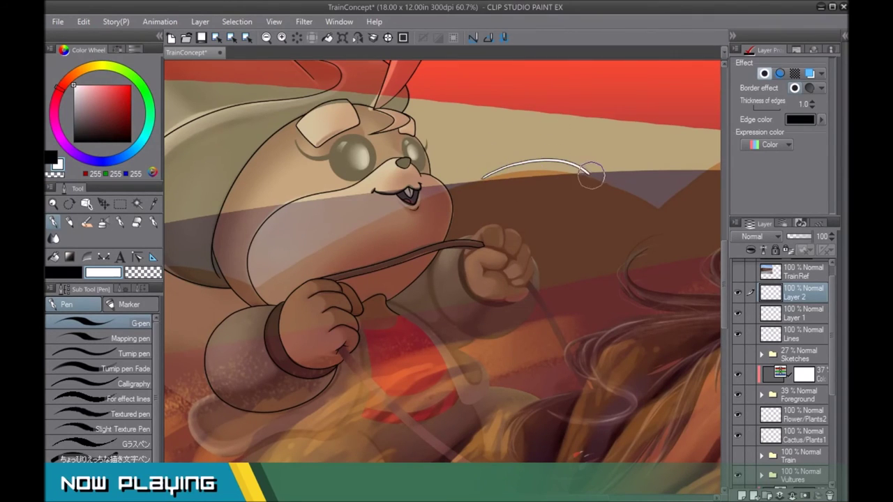
{"action": "key", "text": "ctrl+z"}
{"action": "mouse_move", "coordinate": [493, 141]}
{"action": "left_mouse_down"}
{"action": "mouse_move", "coordinate": [579, 135]}
{"action": "mouse_move", "coordinate": [614, 208]}
{"action": "mouse_move", "coordinate": [600, 300]}
{"action": "left_mouse_up"}
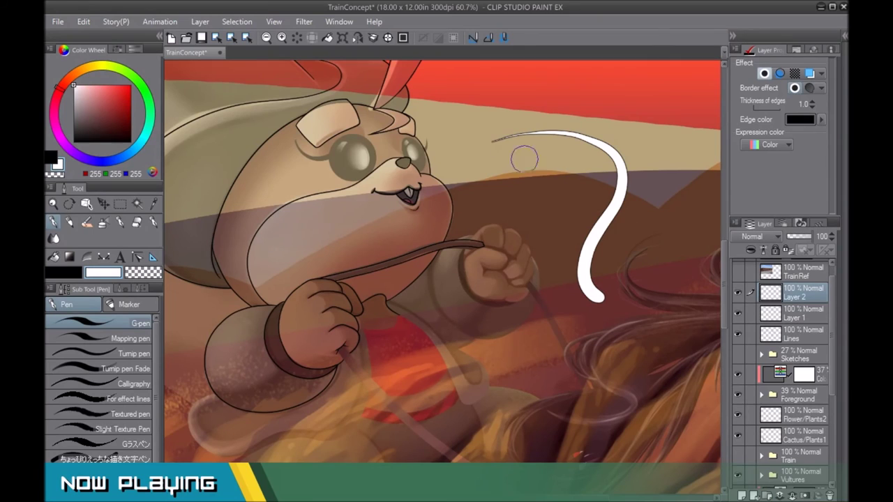
{"action": "key", "text": "ctrl+z"}
{"action": "mouse_move", "coordinate": [520, 142]}
{"action": "left_mouse_down"}
{"action": "mouse_move", "coordinate": [593, 123]}
{"action": "mouse_move", "coordinate": [628, 263]}
{"action": "left_mouse_up"}
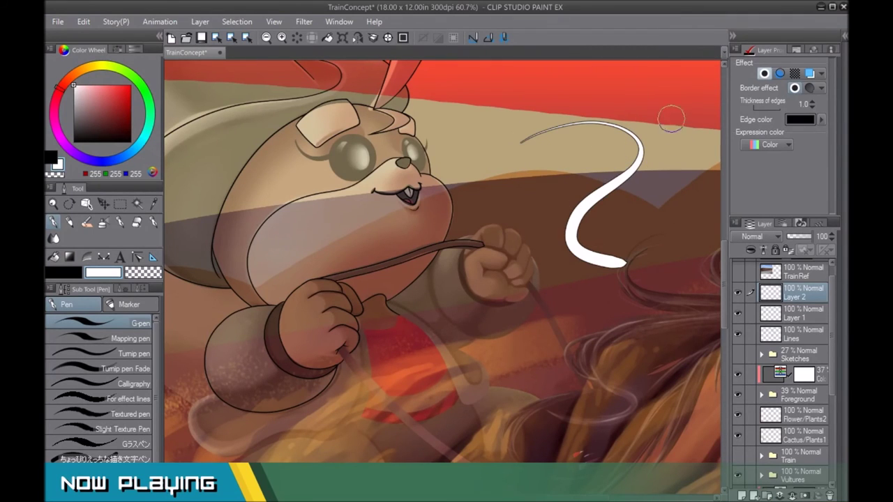
- Check the G-pen's brush size and set Layer 2's border edge thickness to 3.0
{"action": "left_click", "coordinate": [115, 288]}
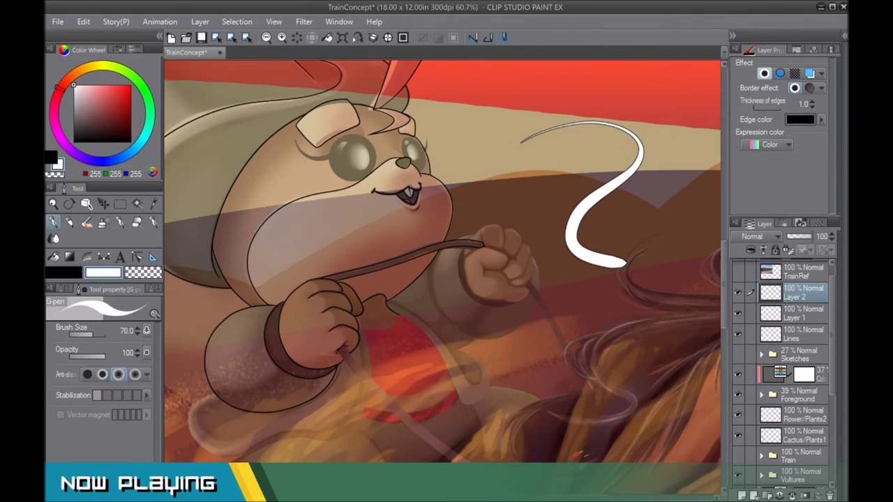
{"action": "left_click", "coordinate": [69, 288]}
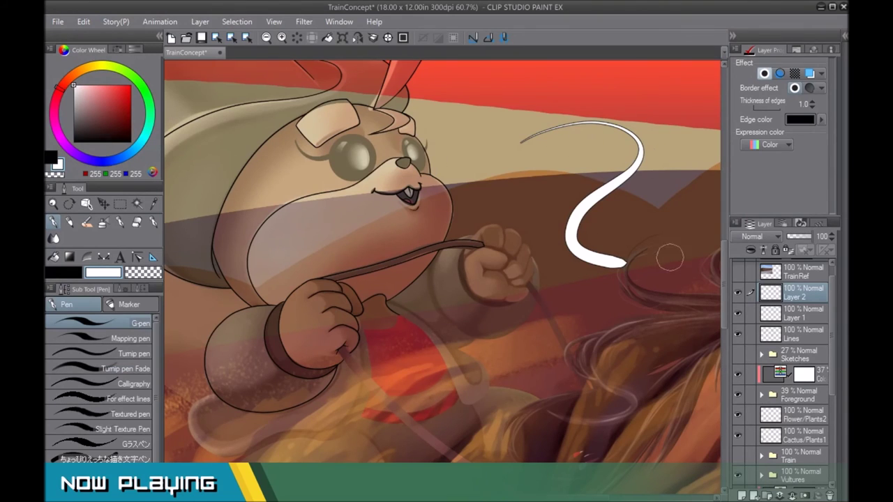
{"action": "left_click_drag", "start_coordinate": [539, 171], "coordinate": [556, 257]}
{"action": "key", "text": "ctrl+z"}
{"action": "left_click", "coordinate": [812, 102]}
{"action": "left_click", "coordinate": [811, 102]}
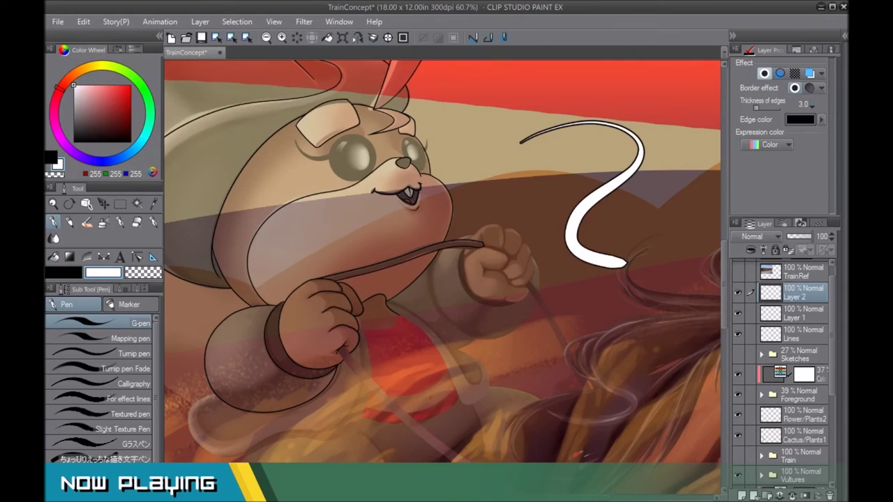
- Try erasing the thin tip of the bordered curve on Layer 2 with the Hard eraser
{"action": "key", "text": "e"}
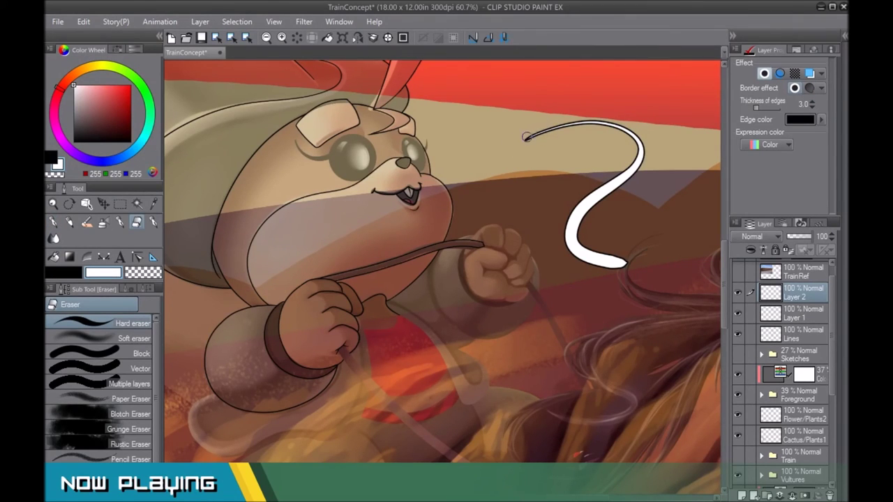
{"action": "left_click_drag", "start_coordinate": [527, 137], "coordinate": [551, 124]}
{"action": "mouse_move", "coordinate": [518, 146]}
{"action": "left_mouse_down"}
{"action": "mouse_move", "coordinate": [564, 119]}
{"action": "mouse_move", "coordinate": [549, 124]}
{"action": "left_mouse_up"}
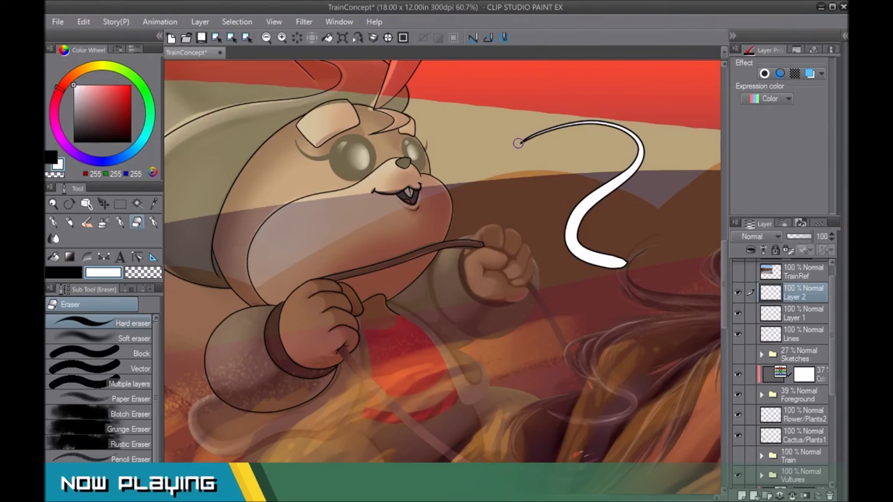
{"action": "left_click_drag", "start_coordinate": [517, 143], "coordinate": [527, 133]}
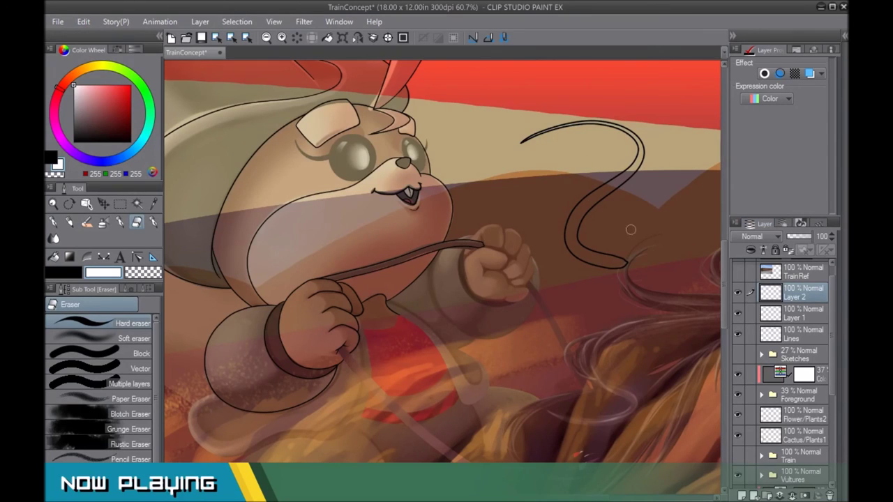
- Erase the closed thick end of the curve's outline on Layer 2 and move the outline slightly toward the character
{"action": "mouse_move", "coordinate": [618, 258]}
{"action": "left_mouse_down"}
{"action": "mouse_move", "coordinate": [613, 268]}
{"action": "mouse_move", "coordinate": [621, 260]}
{"action": "left_mouse_up"}
{"action": "key", "text": "k"}
{"action": "left_click_drag", "start_coordinate": [587, 230], "coordinate": [564, 223]}
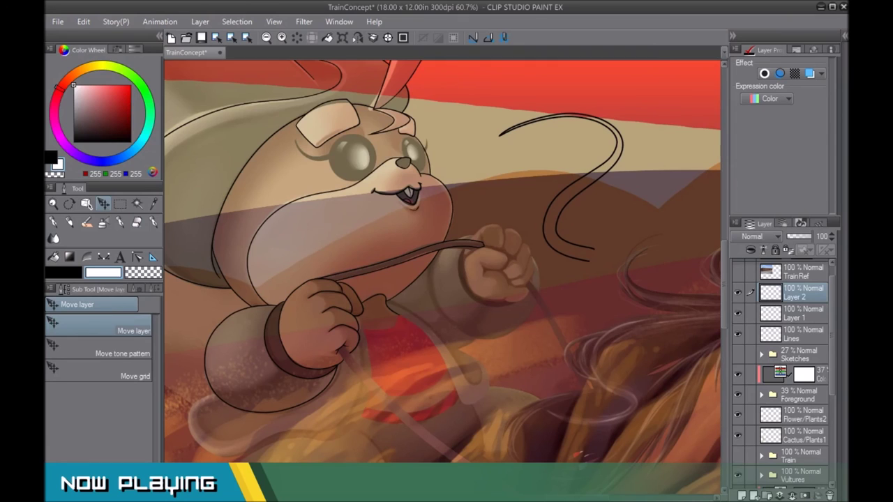
- Lock Layer 2's transparent pixels and recolor the upper part of the curve's outline green (31, 177, 67) with the Fill-in mono pen
{"action": "key", "text": "p"}
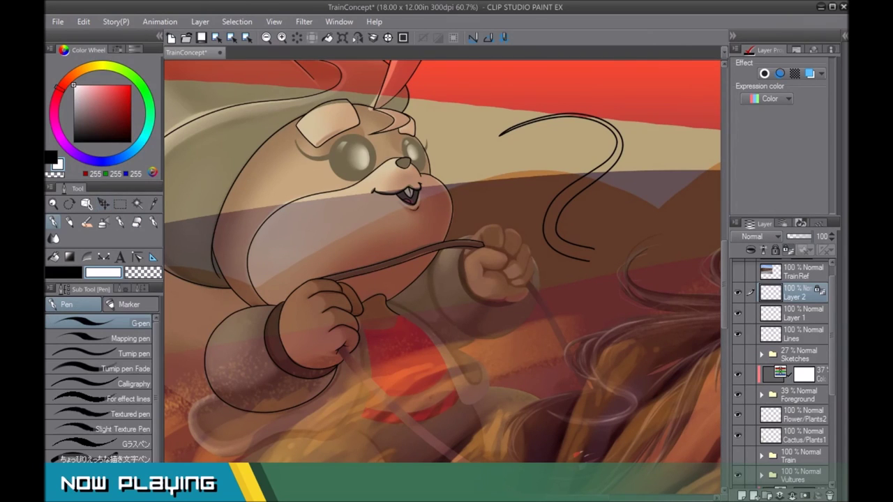
{"action": "left_click", "coordinate": [121, 103]}
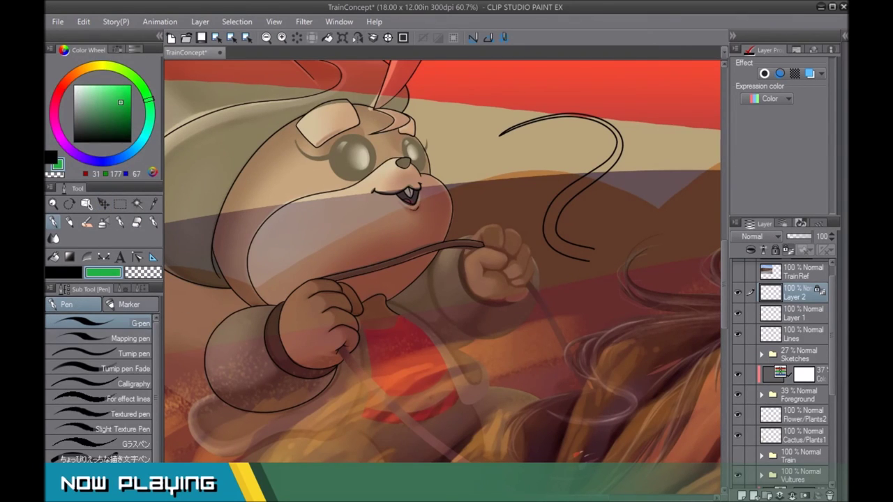
{"action": "key", "text": "p"}
{"action": "mouse_move", "coordinate": [543, 229]}
{"action": "left_mouse_down"}
{"action": "mouse_move", "coordinate": [613, 142]}
{"action": "mouse_move", "coordinate": [582, 123]}
{"action": "mouse_move", "coordinate": [500, 134]}
{"action": "left_mouse_up"}
{"action": "mouse_move", "coordinate": [577, 113]}
{"action": "left_mouse_down"}
{"action": "mouse_move", "coordinate": [622, 136]}
{"action": "mouse_move", "coordinate": [601, 158]}
{"action": "left_mouse_up"}
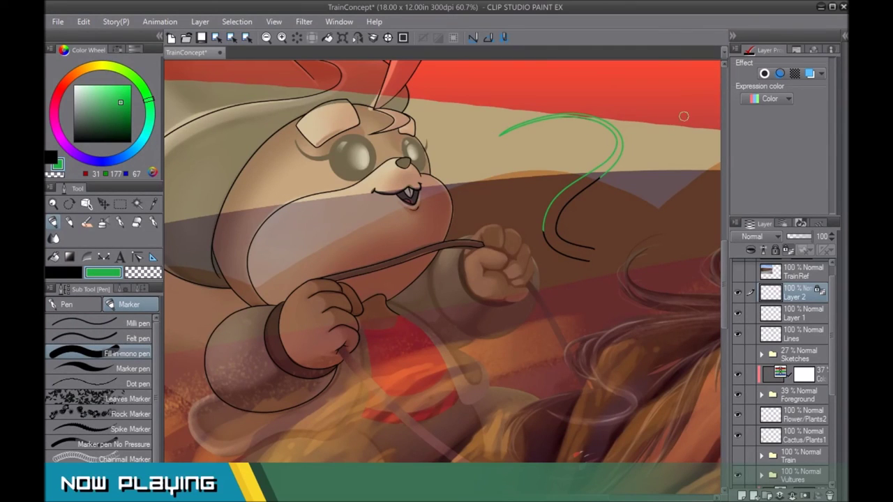